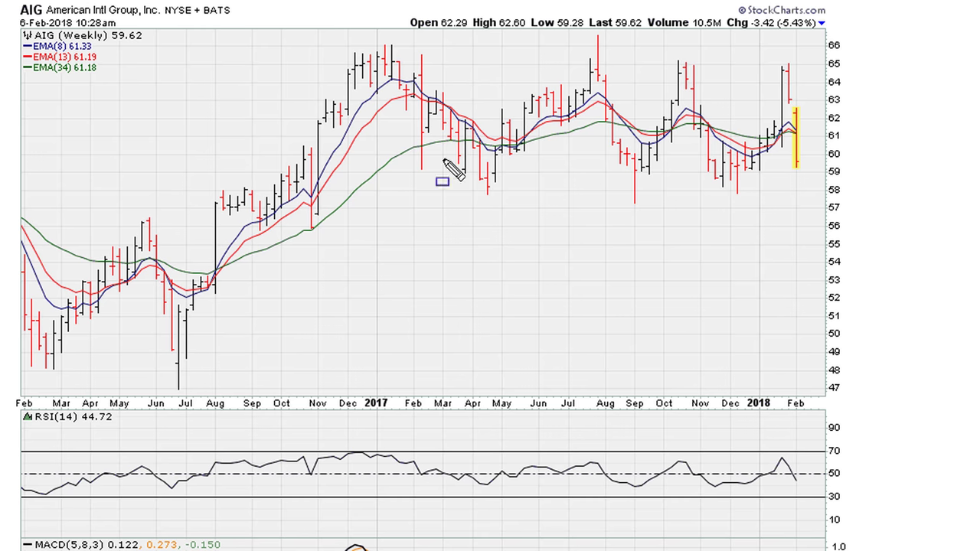
Draw blue boxes around the July 2016 and April, September and December 2017 price lows.
{"action": "left_click_drag", "start_coordinate": [165, 347], "coordinate": [186, 362]}
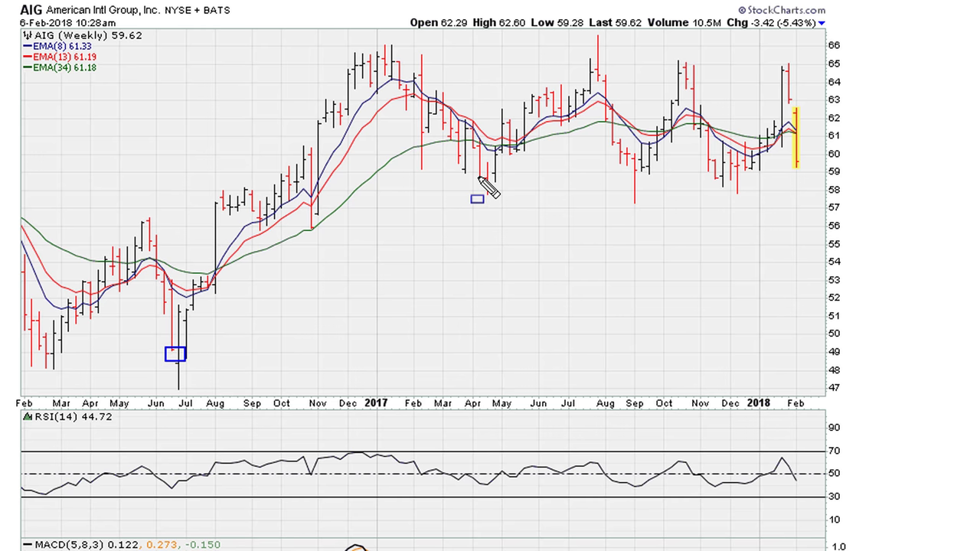
{"action": "left_click_drag", "start_coordinate": [478, 178], "coordinate": [502, 205]}
{"action": "left_click_drag", "start_coordinate": [628, 166], "coordinate": [647, 179]}
{"action": "left_click_drag", "start_coordinate": [710, 174], "coordinate": [732, 184]}
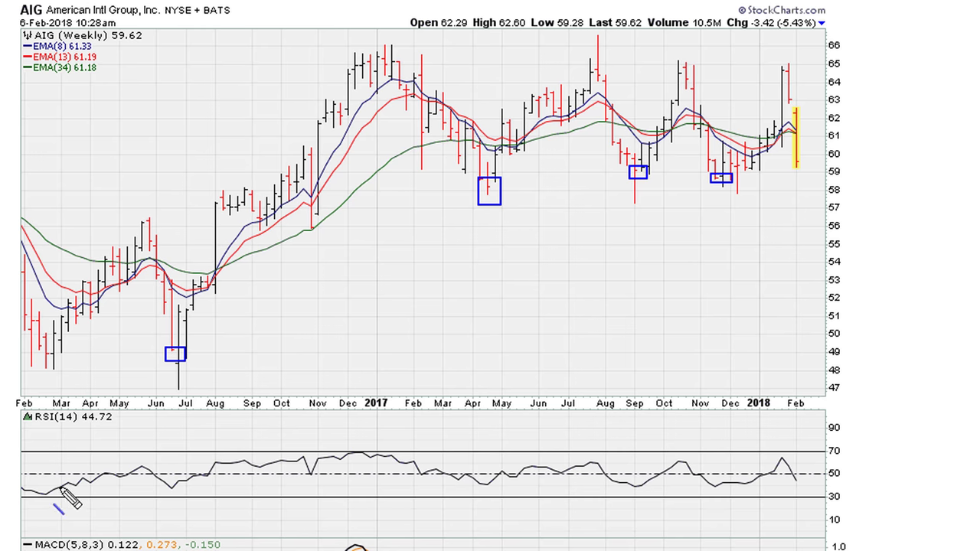
Box the early-2016 RSI and price lows in blue and draw a horizontal blue RSI support line.
{"action": "left_click_drag", "start_coordinate": [92, 482], "coordinate": [16, 473]}
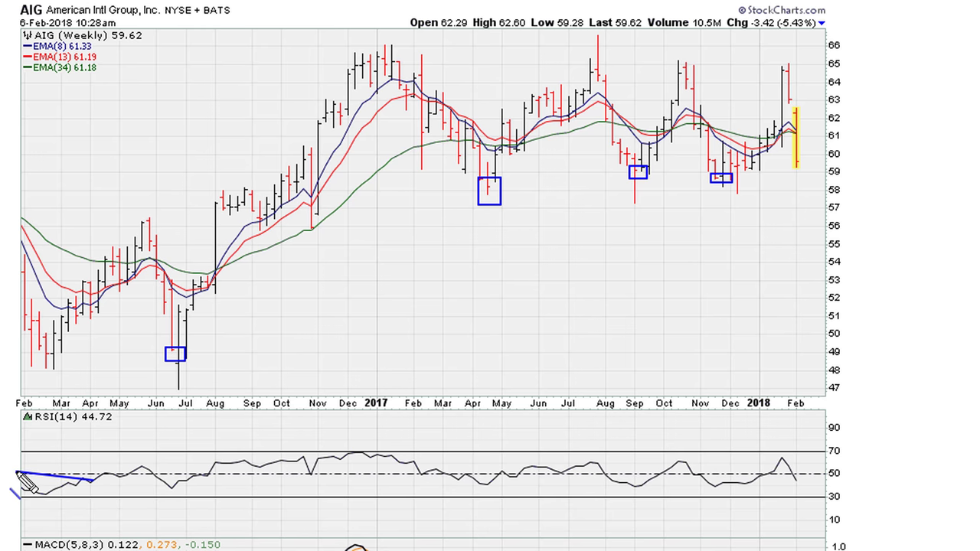
{"action": "left_click_drag", "start_coordinate": [83, 472], "coordinate": [97, 488]}
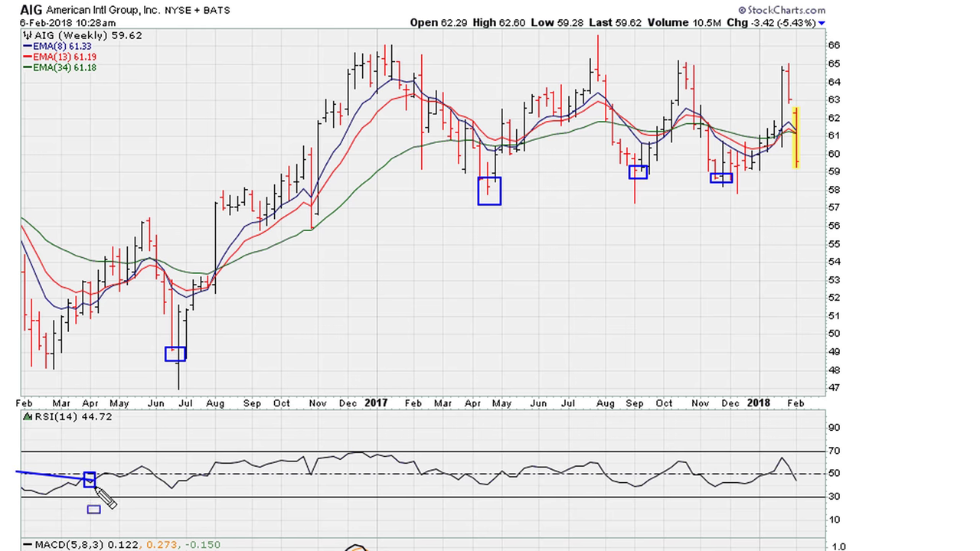
{"action": "left_click_drag", "start_coordinate": [68, 303], "coordinate": [92, 317]}
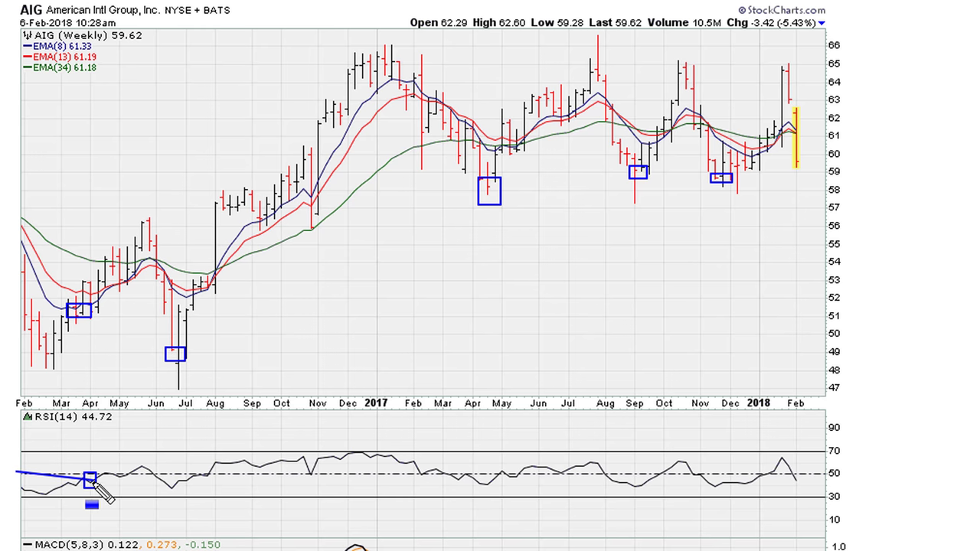
{"action": "left_click_drag", "start_coordinate": [88, 482], "coordinate": [887, 485]}
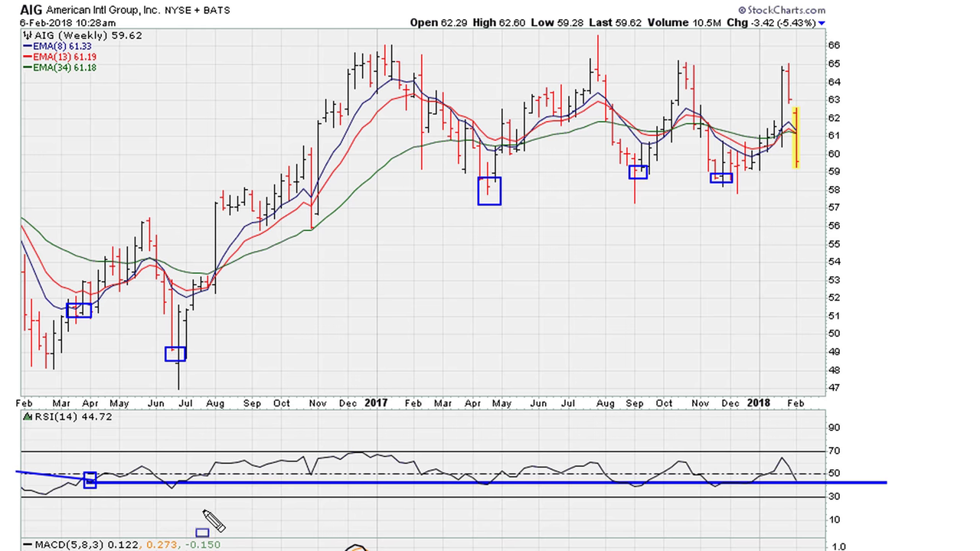
Box the July, April, September and Nov–Dec RSI lows in blue, redrawing matching price boxes.
{"action": "left_click_drag", "start_coordinate": [161, 479], "coordinate": [185, 492]}
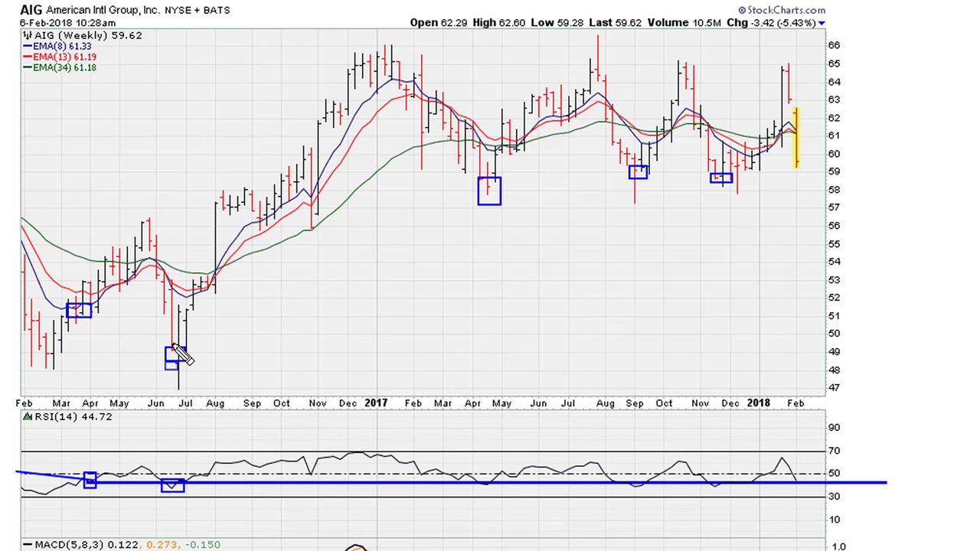
{"action": "left_click_drag", "start_coordinate": [159, 346], "coordinate": [194, 360]}
{"action": "left_click_drag", "start_coordinate": [474, 477], "coordinate": [496, 488]}
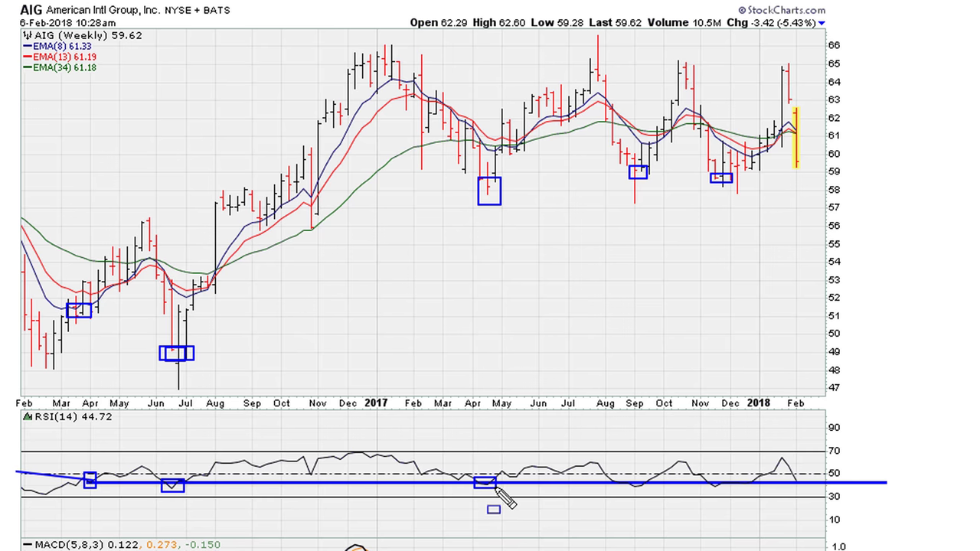
{"action": "left_click_drag", "start_coordinate": [481, 172], "coordinate": [506, 199]}
{"action": "left_click_drag", "start_coordinate": [627, 480], "coordinate": [654, 493]}
{"action": "left_click_drag", "start_coordinate": [628, 172], "coordinate": [651, 178]}
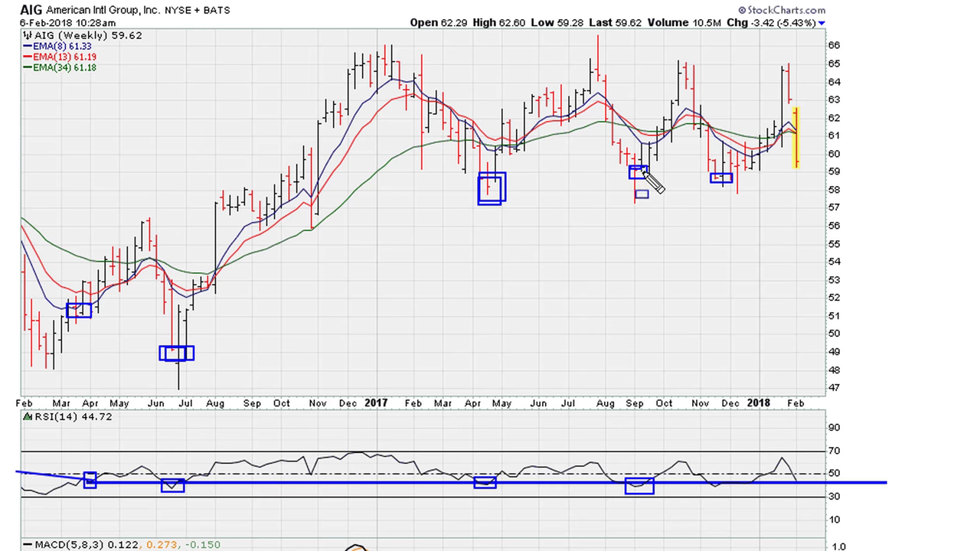
{"action": "left_click_drag", "start_coordinate": [710, 482], "coordinate": [725, 494]}
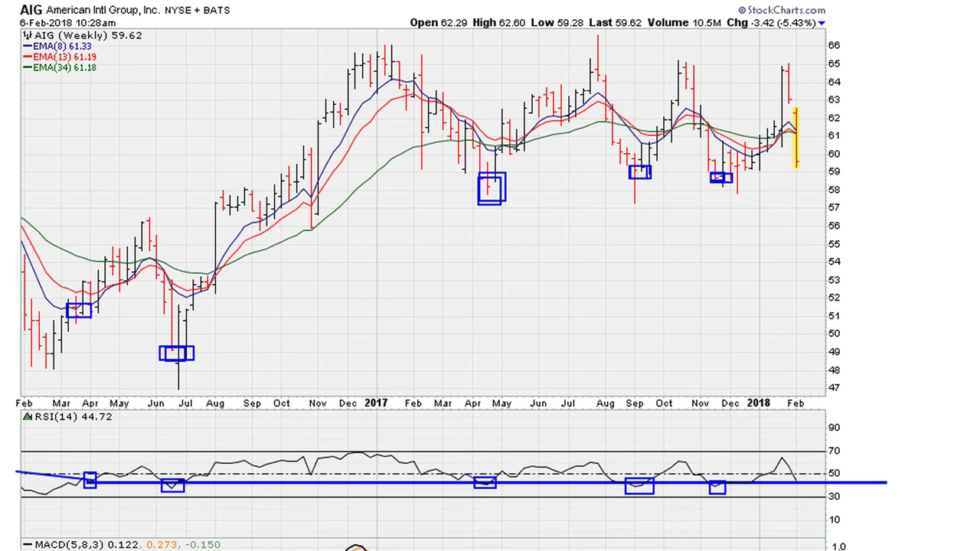
Box the August, October and late-January peaks in black and draw a rising black RSI line into 2017.
{"action": "left_click_drag", "start_coordinate": [586, 65], "coordinate": [604, 76]}
{"action": "left_click_drag", "start_coordinate": [674, 68], "coordinate": [695, 80]}
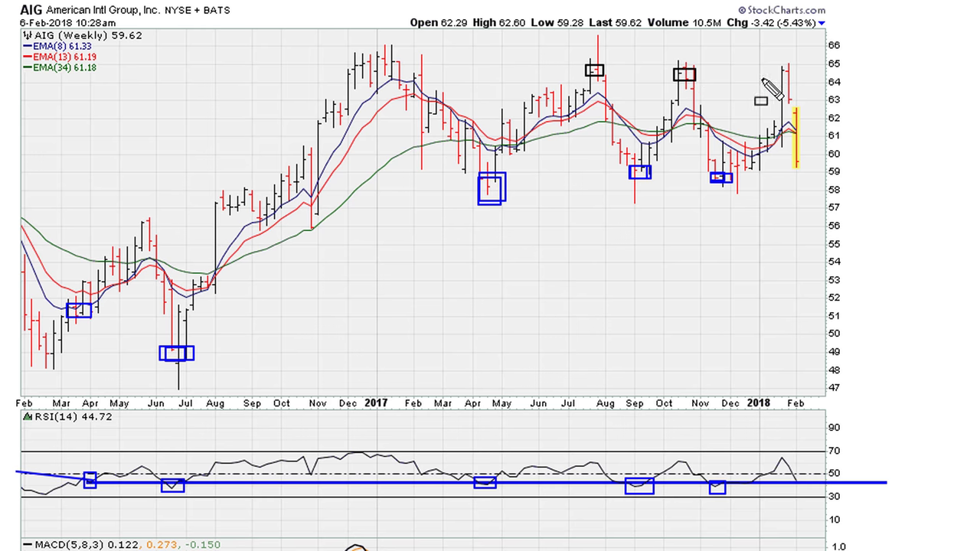
{"action": "left_click_drag", "start_coordinate": [775, 63], "coordinate": [798, 79]}
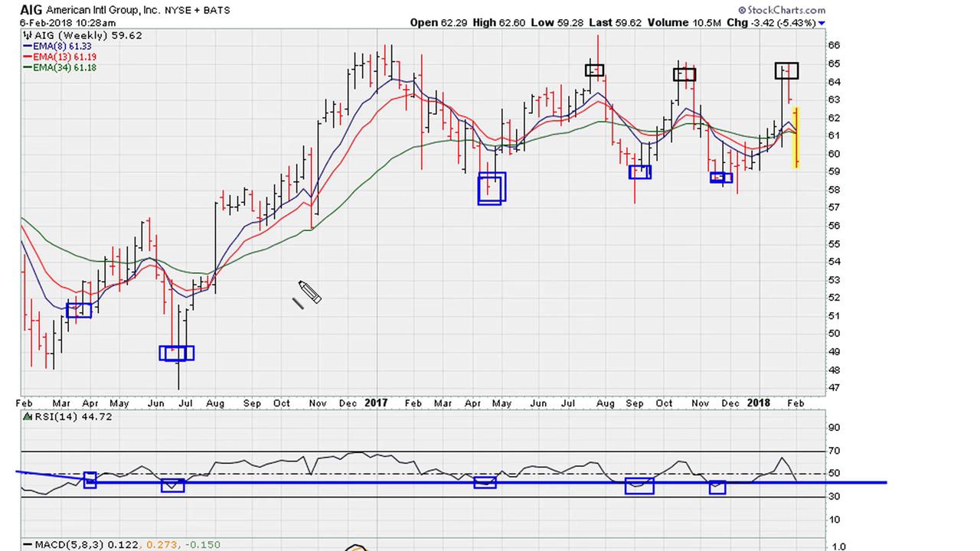
{"action": "mouse_move", "coordinate": [170, 484]}
{"action": "left_mouse_down"}
{"action": "mouse_move", "coordinate": [415, 464]}
{"action": "mouse_move", "coordinate": [428, 474]}
{"action": "left_mouse_up"}
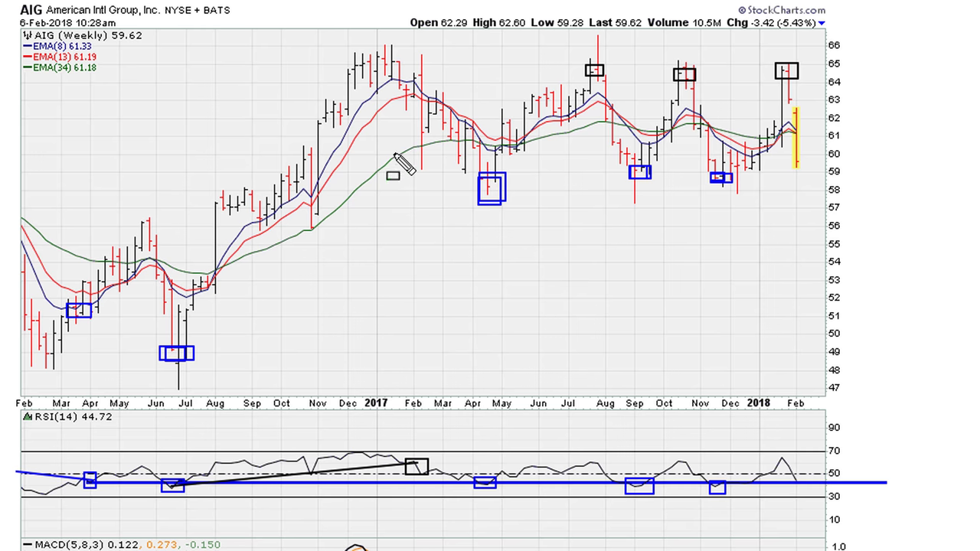
Box the January 2017 peak in black, draw a red arrow to the April low, and a flat black RSI line near 60.
{"action": "left_click_drag", "start_coordinate": [386, 55], "coordinate": [404, 69]}
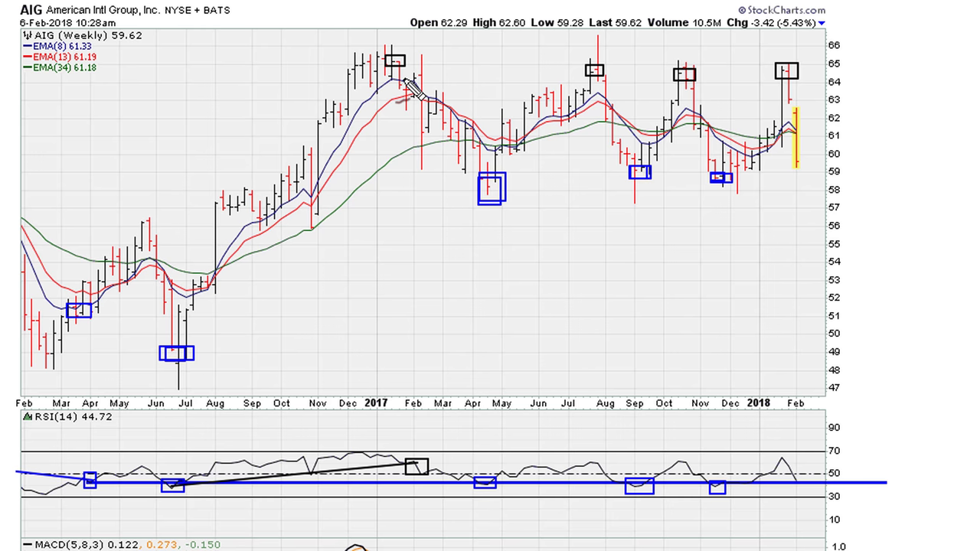
{"action": "mouse_move", "coordinate": [402, 76]}
{"action": "left_mouse_down"}
{"action": "mouse_move", "coordinate": [452, 117]}
{"action": "mouse_move", "coordinate": [465, 182]}
{"action": "mouse_move", "coordinate": [457, 163]}
{"action": "left_mouse_up"}
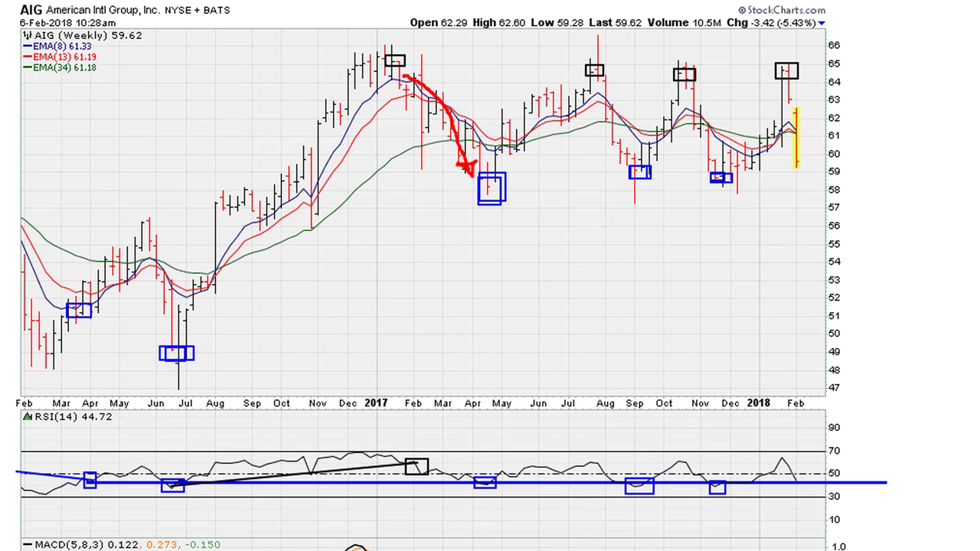
{"action": "left_click_drag", "start_coordinate": [420, 464], "coordinate": [849, 463]}
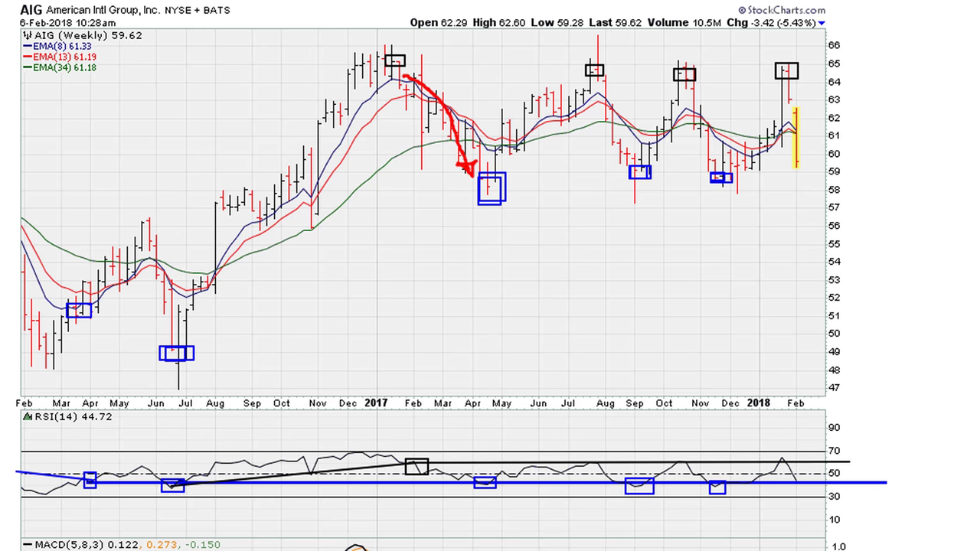
Box the August, October and latest RSI peaks in black, with larger black boxes on the matching price highs.
{"action": "left_click_drag", "start_coordinate": [585, 457], "coordinate": [607, 471]}
{"action": "left_click_drag", "start_coordinate": [585, 64], "coordinate": [611, 78]}
{"action": "left_click_drag", "start_coordinate": [673, 456], "coordinate": [696, 472]}
{"action": "left_click_drag", "start_coordinate": [672, 65], "coordinate": [704, 82]}
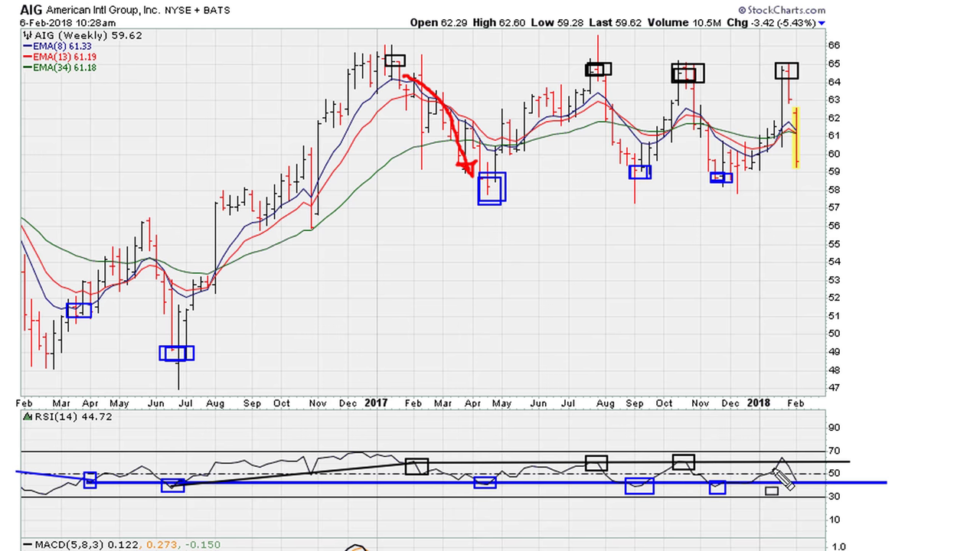
{"action": "left_click_drag", "start_coordinate": [775, 458], "coordinate": [795, 469]}
{"action": "left_click_drag", "start_coordinate": [775, 59], "coordinate": [813, 84]}
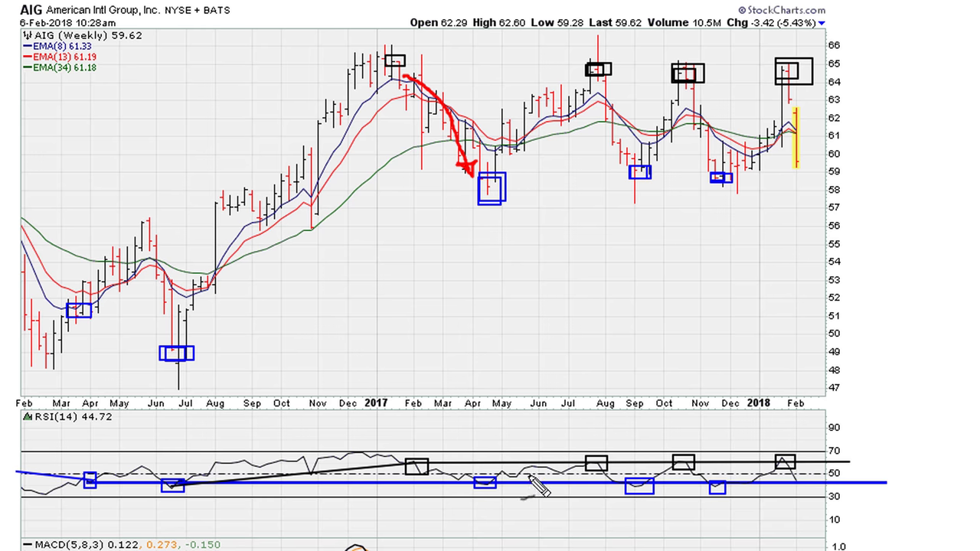
Handwrite 61.8 in the margin beside the RSI panel.
{"action": "mouse_move", "coordinate": [884, 426]}
{"action": "left_mouse_down"}
{"action": "mouse_move", "coordinate": [866, 446]}
{"action": "mouse_move", "coordinate": [872, 460]}
{"action": "left_mouse_up"}
{"action": "left_click_drag", "start_coordinate": [890, 426], "coordinate": [894, 458]}
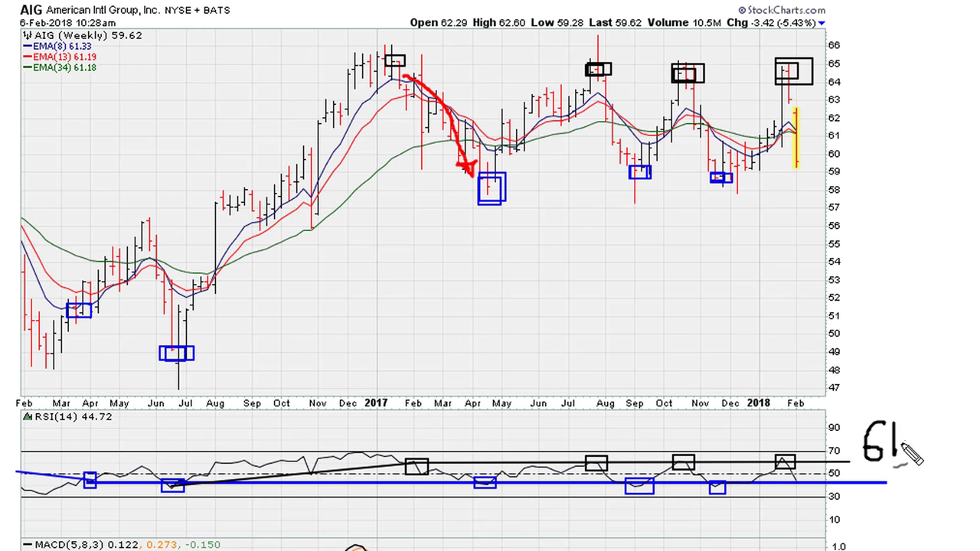
{"action": "left_click", "coordinate": [903, 444]}
{"action": "left_click_drag", "start_coordinate": [920, 427], "coordinate": [928, 454]}
{"action": "left_click_drag", "start_coordinate": [919, 426], "coordinate": [933, 426]}
{"action": "left_click_drag", "start_coordinate": [926, 463], "coordinate": [929, 425]}
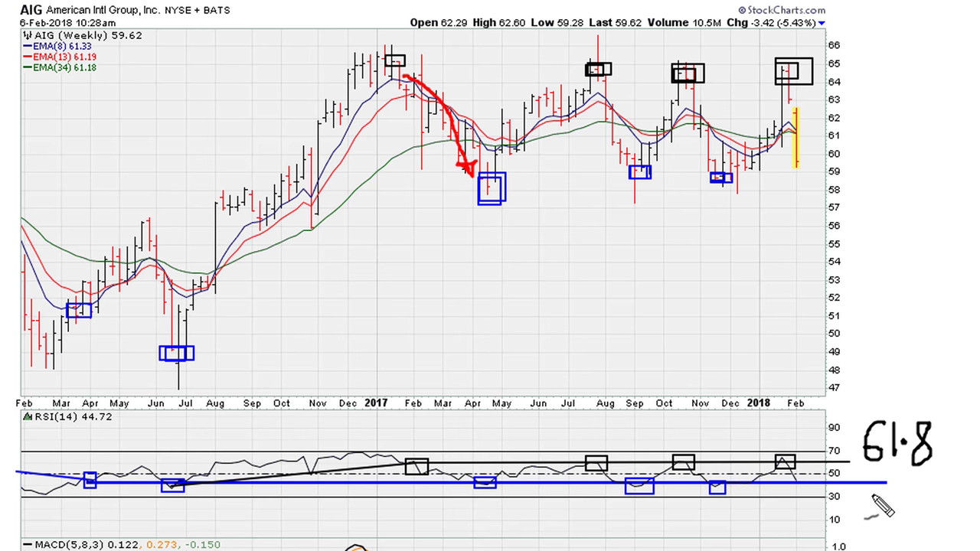
Handwrite 38.2 below it, then add a check mark above 61.8 and a slanted stroke.
{"action": "mouse_move", "coordinate": [865, 498]}
{"action": "left_mouse_down"}
{"action": "mouse_move", "coordinate": [886, 512]}
{"action": "mouse_move", "coordinate": [863, 528]}
{"action": "left_mouse_up"}
{"action": "mouse_move", "coordinate": [901, 497]}
{"action": "left_mouse_down"}
{"action": "mouse_move", "coordinate": [894, 508]}
{"action": "mouse_move", "coordinate": [895, 499]}
{"action": "mouse_move", "coordinate": [923, 506]}
{"action": "mouse_move", "coordinate": [940, 527]}
{"action": "left_mouse_up"}
{"action": "left_click", "coordinate": [916, 508]}
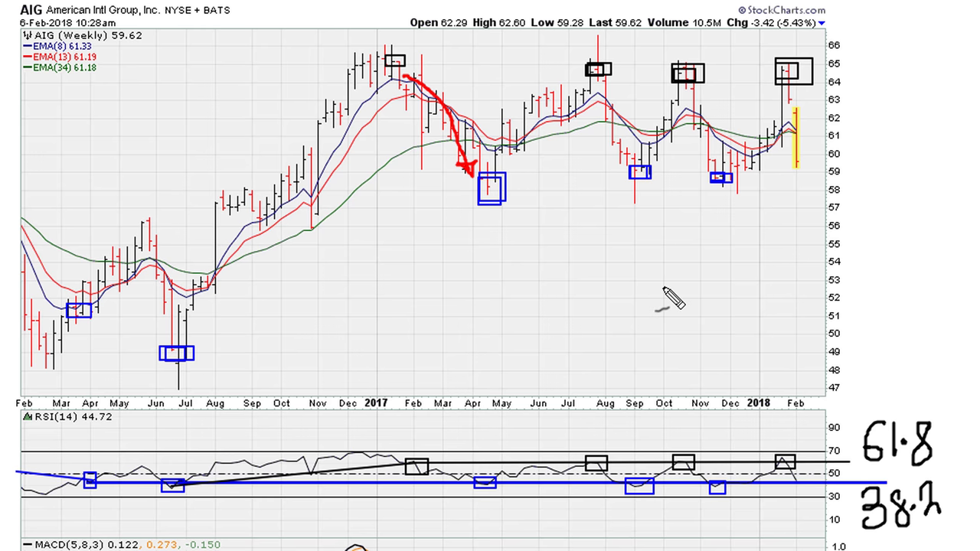
{"action": "left_click_drag", "start_coordinate": [865, 395], "coordinate": [908, 349]}
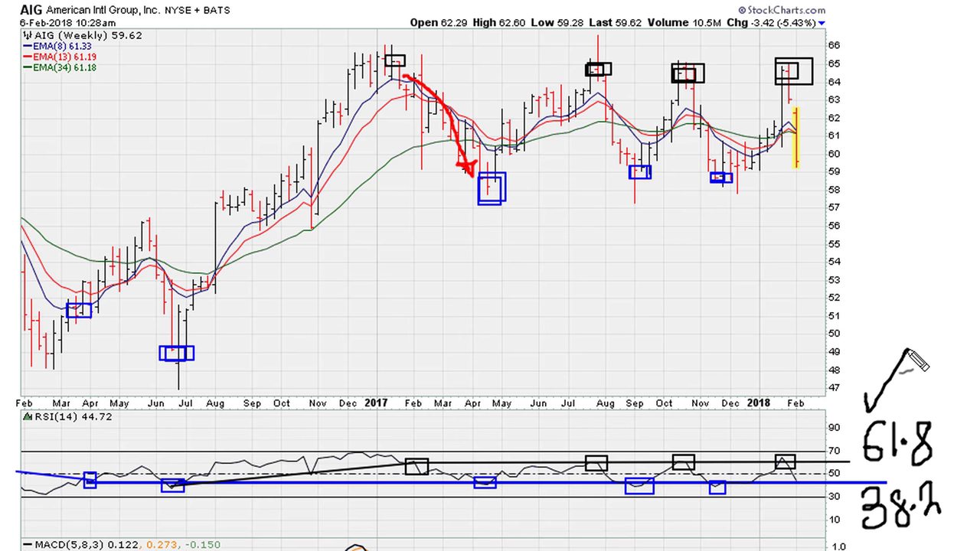
{"action": "left_click_drag", "start_coordinate": [929, 498], "coordinate": [951, 433]}
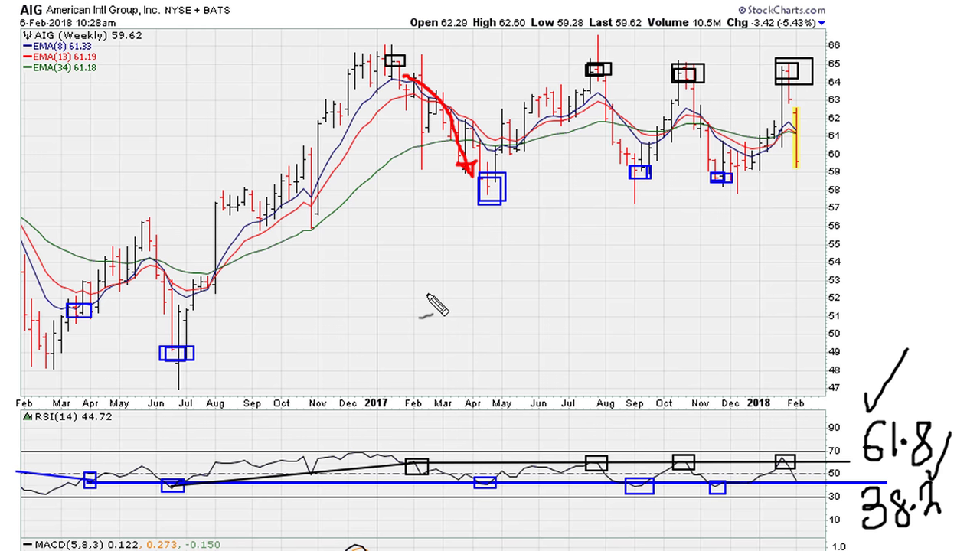